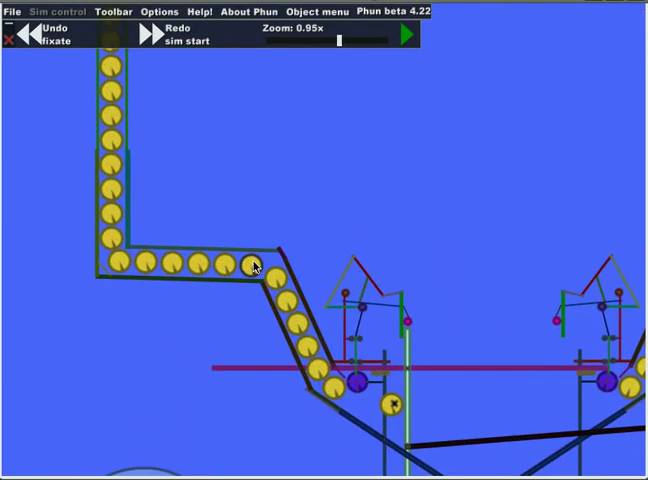
{"action": "scroll", "coordinate": [390, 160], "scroll_direction": "up", "scroll_amount": 2}
{"action": "scroll", "coordinate": [236, 181], "scroll_direction": "up", "scroll_amount": 2}
- Inspect the left hopper, upper levers and rising diagonal plank, leaving the plank unchanged
{"action": "left_click_drag", "start_coordinate": [228, 135], "coordinate": [296, 245]}
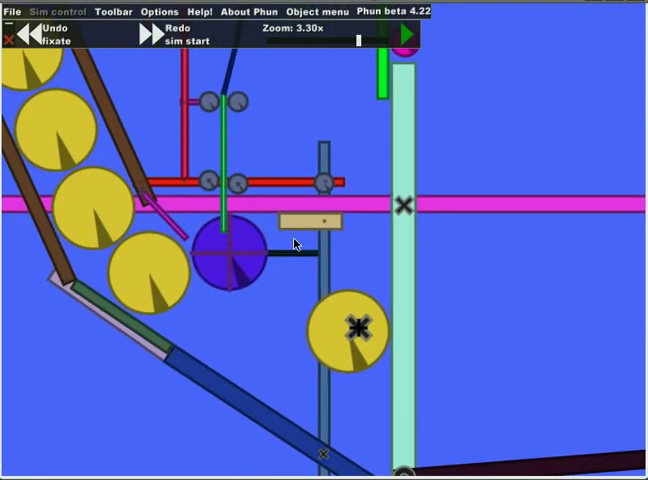
{"action": "scroll", "coordinate": [296, 245], "scroll_direction": "up", "scroll_amount": 3}
{"action": "scroll", "coordinate": [405, 169], "scroll_direction": "down", "scroll_amount": 2}
{"action": "scroll", "coordinate": [390, 200], "scroll_direction": "down", "scroll_amount": 1}
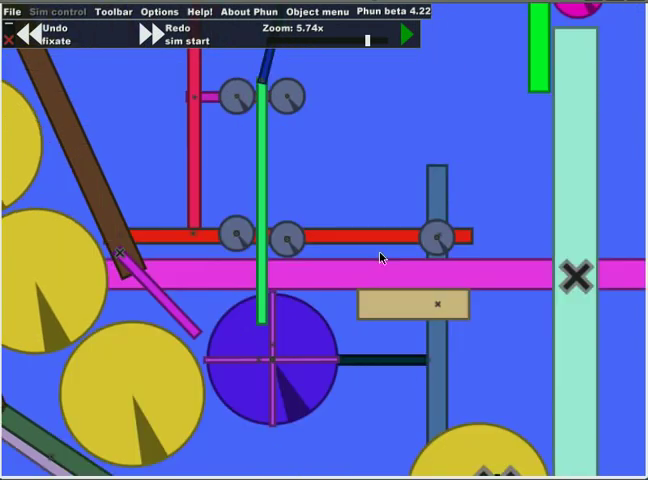
{"action": "left_click_drag", "start_coordinate": [380, 257], "coordinate": [330, 452]}
{"action": "mouse_move", "coordinate": [300, 230]}
{"action": "left_mouse_down"}
{"action": "mouse_move", "coordinate": [347, 276]}
{"action": "mouse_move", "coordinate": [350, 457]}
{"action": "mouse_move", "coordinate": [340, 127]}
{"action": "left_mouse_up"}
{"action": "scroll", "coordinate": [340, 127], "scroll_direction": "down", "scroll_amount": 1}
{"action": "scroll", "coordinate": [430, 278], "scroll_direction": "down", "scroll_amount": 1}
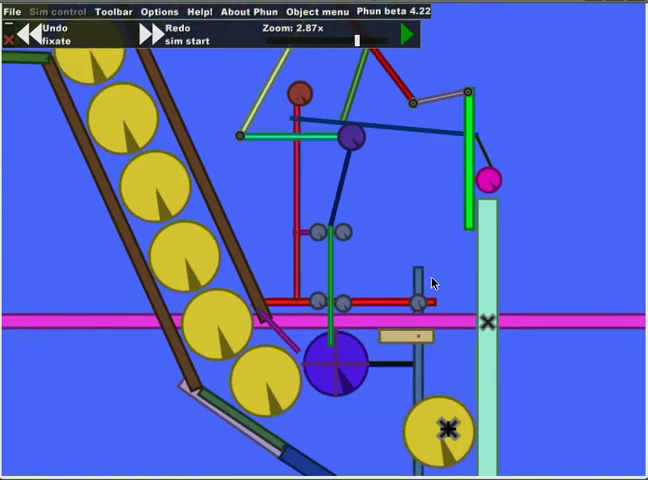
{"action": "left_click_drag", "start_coordinate": [432, 278], "coordinate": [340, 90]}
{"action": "scroll", "coordinate": [340, 90], "scroll_direction": "down", "scroll_amount": 1}
{"action": "mouse_move", "coordinate": [443, 97]}
{"action": "left_mouse_down"}
{"action": "mouse_move", "coordinate": [330, 120]}
{"action": "mouse_move", "coordinate": [310, 348]}
{"action": "left_mouse_up"}
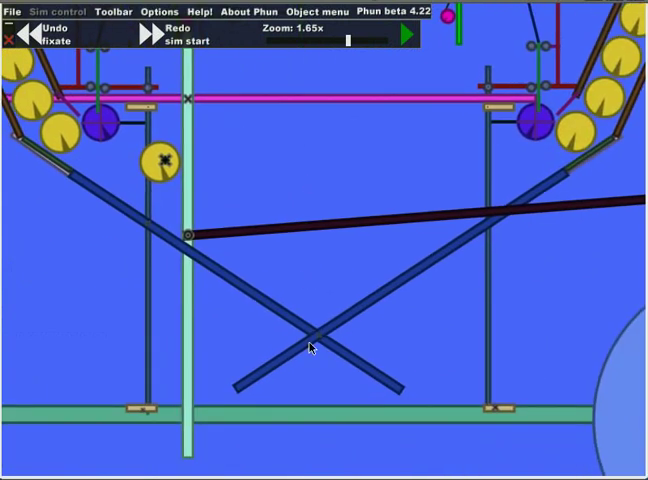
{"action": "right_click", "coordinate": [335, 335]}
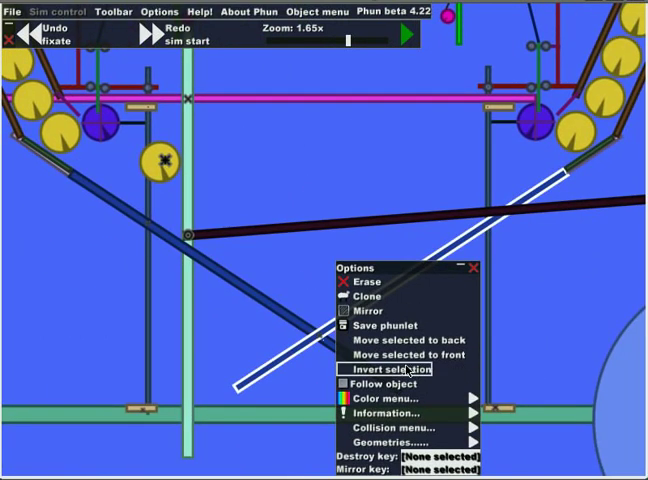
{"action": "left_click", "coordinate": [474, 269]}
{"action": "scroll", "coordinate": [320, 140], "scroll_direction": "down", "scroll_amount": 1}
{"action": "scroll", "coordinate": [435, 250], "scroll_direction": "down", "scroll_amount": 1}
{"action": "scroll", "coordinate": [322, 100], "scroll_direction": "down", "scroll_amount": 1}
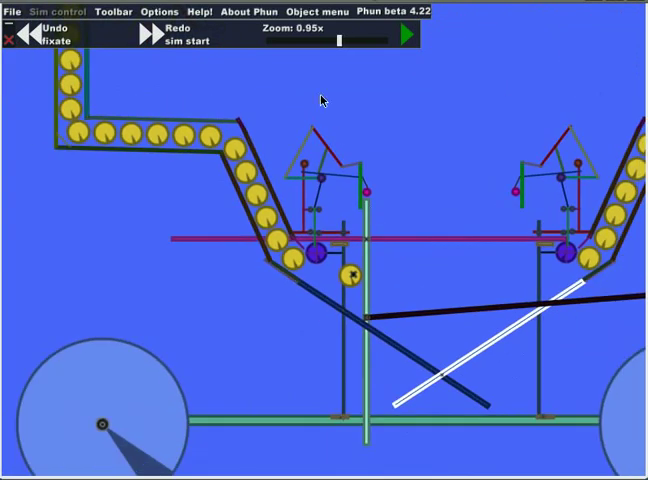
- Start the simulation and erase the pin holding the yellow ball below the left hopper
{"action": "left_click", "coordinate": [405, 36]}
{"action": "scroll", "coordinate": [455, 187], "scroll_direction": "down", "scroll_amount": 1}
{"action": "scroll", "coordinate": [350, 187], "scroll_direction": "down", "scroll_amount": 1}
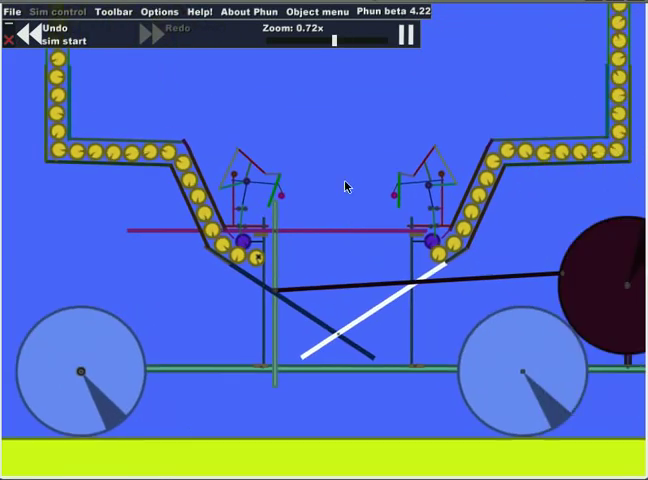
{"action": "scroll", "coordinate": [260, 212], "scroll_direction": "down", "scroll_amount": 2}
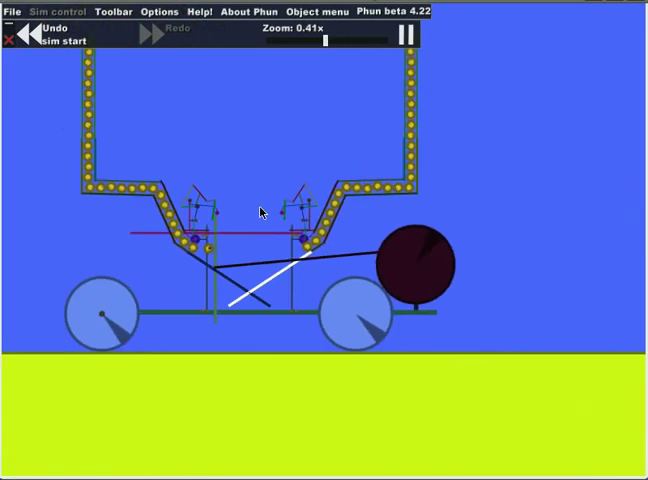
{"action": "scroll", "coordinate": [260, 212], "scroll_direction": "up", "scroll_amount": 2}
{"action": "scroll", "coordinate": [249, 208], "scroll_direction": "up", "scroll_amount": 2}
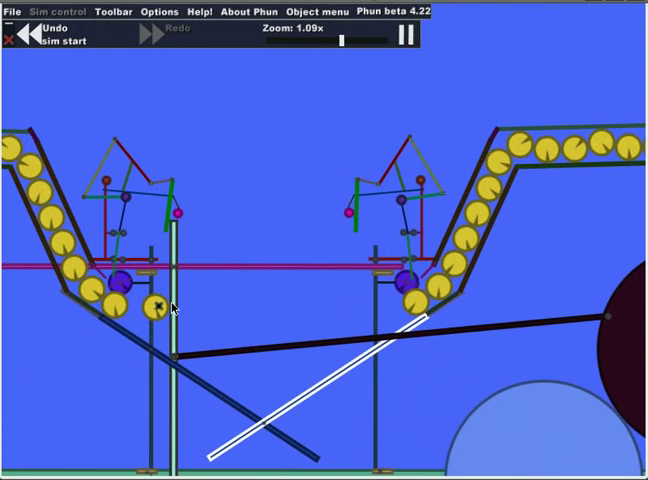
{"action": "right_click", "coordinate": [158, 308]}
{"action": "left_click", "coordinate": [190, 311]}
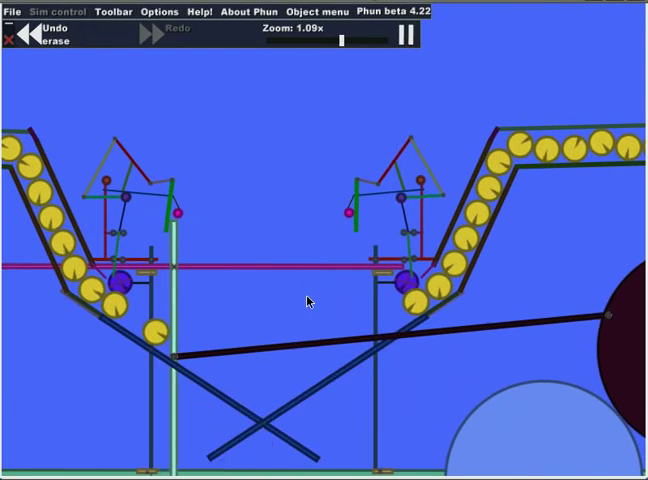
{"action": "scroll", "coordinate": [278, 213], "scroll_direction": "down", "scroll_amount": 2}
{"action": "scroll", "coordinate": [268, 150], "scroll_direction": "down", "scroll_amount": 2}
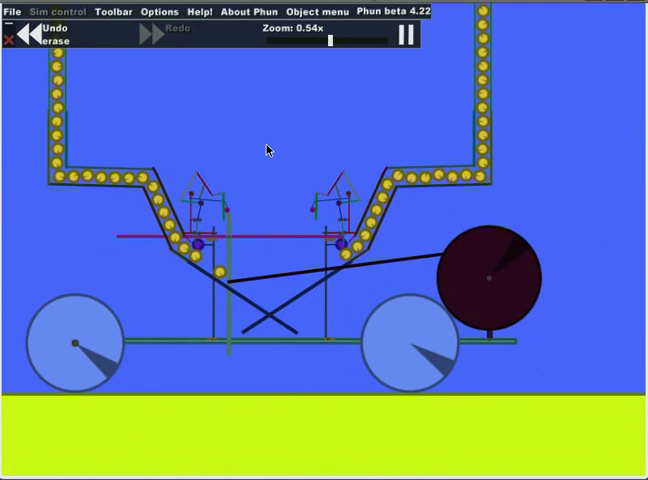
- Pan across the track, wheels and hoppers, keeping the whole moving vehicle framed above the ground
{"action": "left_click_drag", "start_coordinate": [268, 150], "coordinate": [298, 244]}
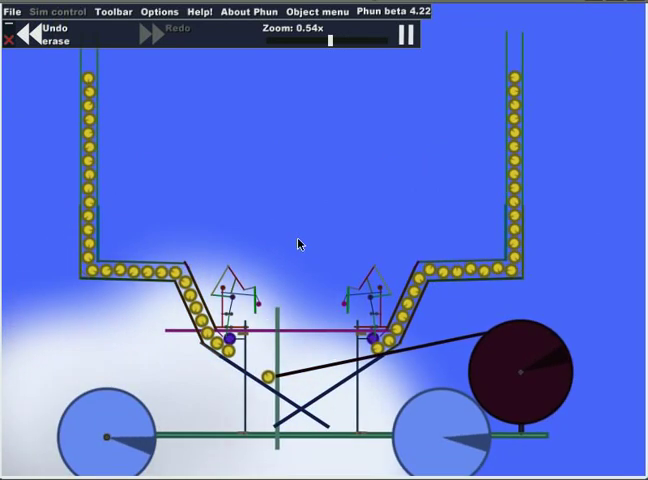
{"action": "scroll", "coordinate": [298, 244], "scroll_direction": "down", "scroll_amount": 1}
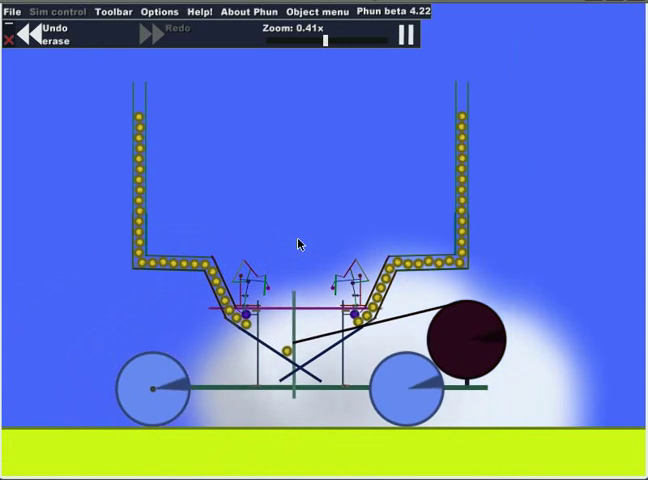
{"action": "scroll", "coordinate": [298, 244], "scroll_direction": "up", "scroll_amount": 1}
{"action": "scroll", "coordinate": [315, 280], "scroll_direction": "up", "scroll_amount": 2}
{"action": "left_click_drag", "start_coordinate": [320, 285], "coordinate": [267, 80]}
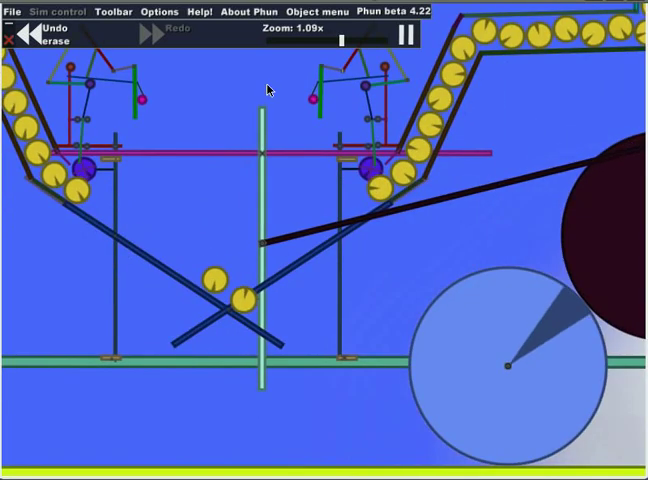
{"action": "left_click_drag", "start_coordinate": [408, 248], "coordinate": [213, 184]}
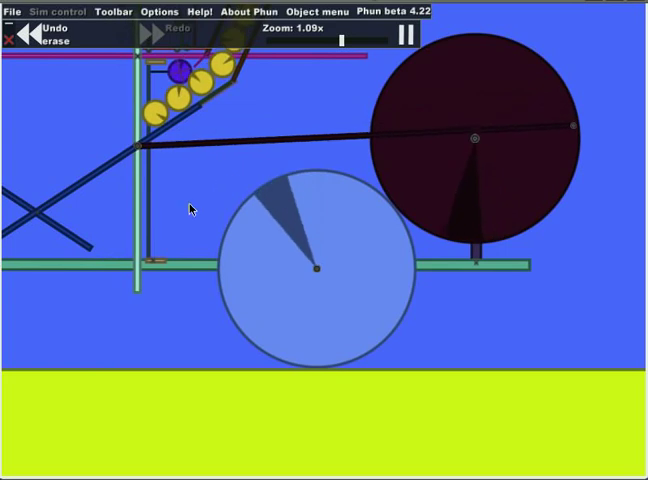
{"action": "scroll", "coordinate": [118, 234], "scroll_direction": "down", "scroll_amount": 1}
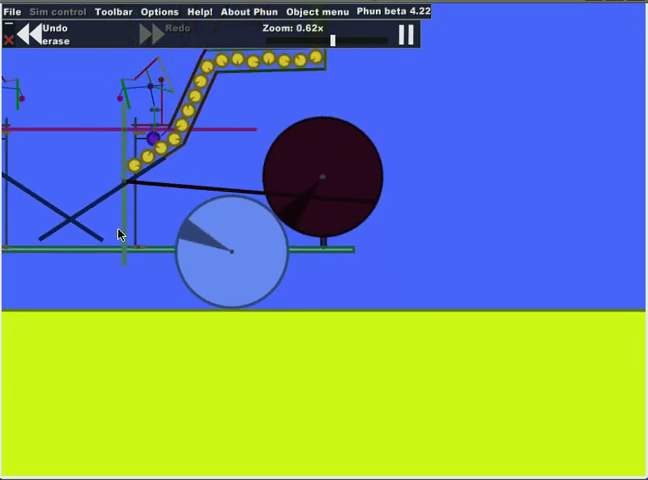
{"action": "scroll", "coordinate": [122, 230], "scroll_direction": "down", "scroll_amount": 1}
{"action": "left_click_drag", "start_coordinate": [103, 190], "coordinate": [293, 273]}
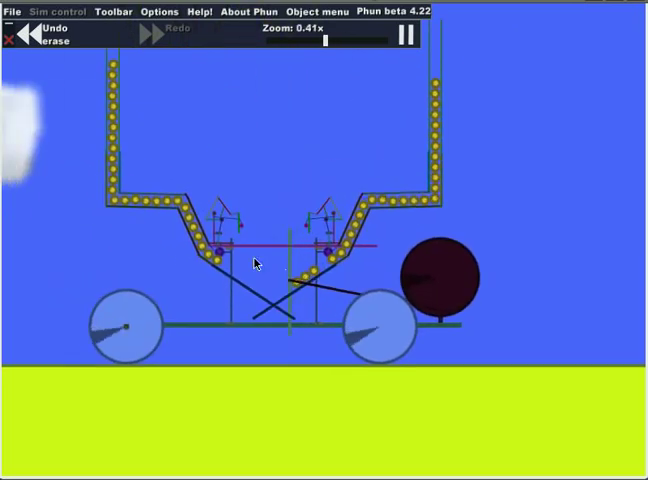
{"action": "scroll", "coordinate": [205, 273], "scroll_direction": "up", "scroll_amount": 2}
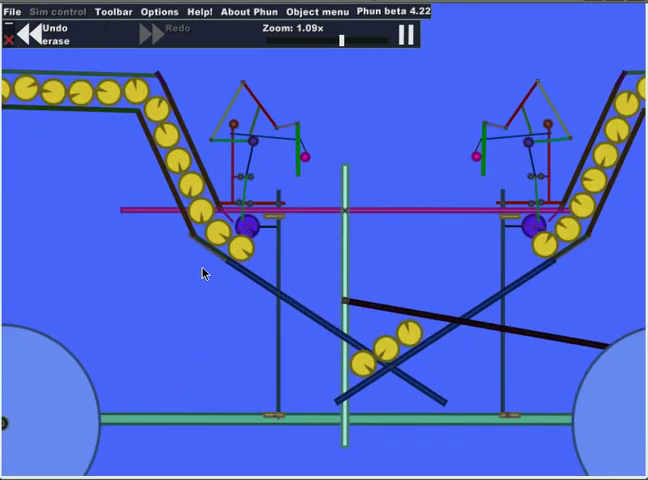
{"action": "scroll", "coordinate": [205, 273], "scroll_direction": "up", "scroll_amount": 1}
{"action": "scroll", "coordinate": [205, 273], "scroll_direction": "up", "scroll_amount": 2}
{"action": "mouse_move", "coordinate": [205, 273]}
{"action": "left_mouse_down"}
{"action": "mouse_move", "coordinate": [102, 378]}
{"action": "mouse_move", "coordinate": [228, 288]}
{"action": "left_mouse_up"}
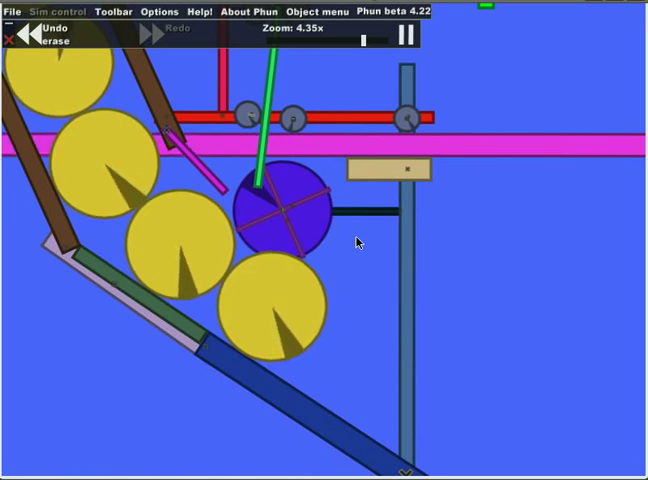
{"action": "scroll", "coordinate": [358, 242], "scroll_direction": "down", "scroll_amount": 3}
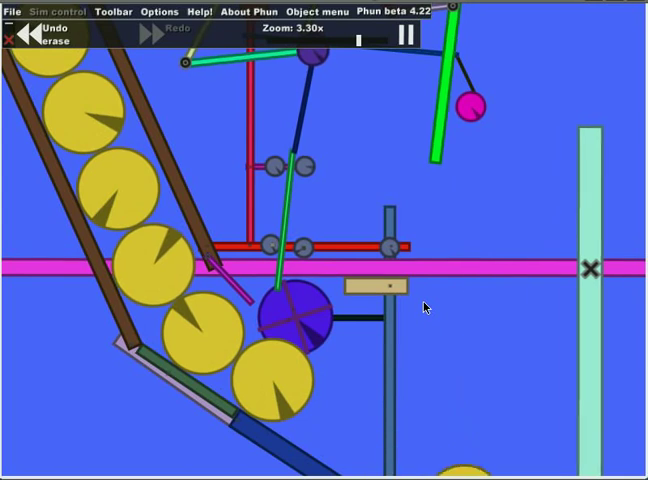
{"action": "scroll", "coordinate": [423, 300], "scroll_direction": "down", "scroll_amount": 3}
{"action": "mouse_move", "coordinate": [500, 320]}
{"action": "left_mouse_down"}
{"action": "mouse_move", "coordinate": [450, 183]}
{"action": "mouse_move", "coordinate": [432, 239]}
{"action": "mouse_move", "coordinate": [310, 214]}
{"action": "mouse_move", "coordinate": [290, 259]}
{"action": "left_mouse_up"}
{"action": "scroll", "coordinate": [432, 239], "scroll_direction": "down", "scroll_amount": 3}
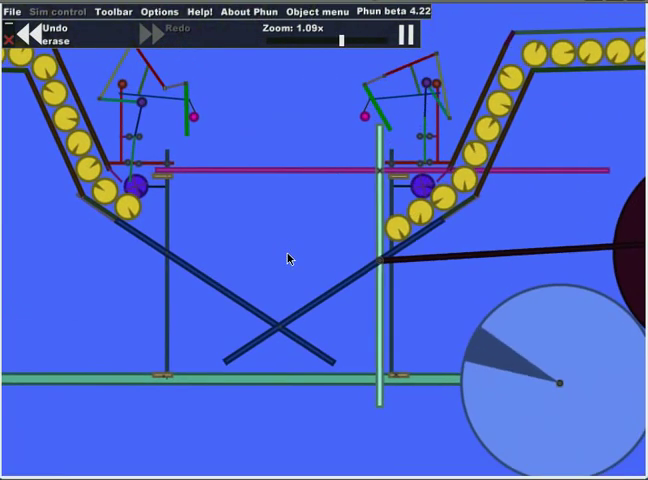
{"action": "scroll", "coordinate": [288, 259], "scroll_direction": "down", "scroll_amount": 1}
{"action": "scroll", "coordinate": [288, 259], "scroll_direction": "down", "scroll_amount": 2}
{"action": "scroll", "coordinate": [290, 259], "scroll_direction": "down", "scroll_amount": 1}
{"action": "scroll", "coordinate": [290, 259], "scroll_direction": "down", "scroll_amount": 2}
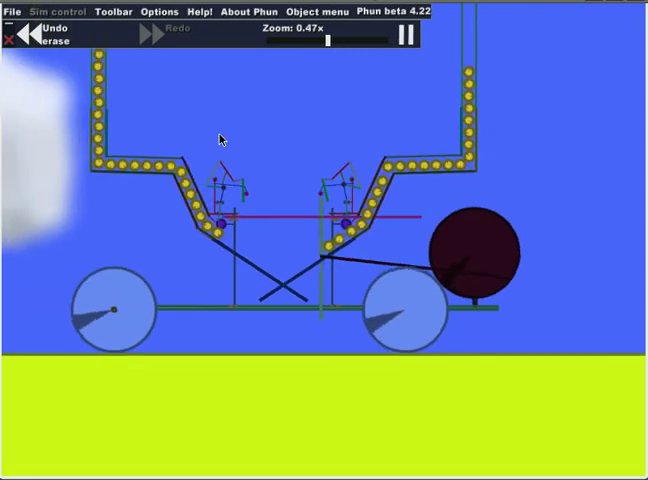
{"action": "left_click_drag", "start_coordinate": [220, 140], "coordinate": [281, 247]}
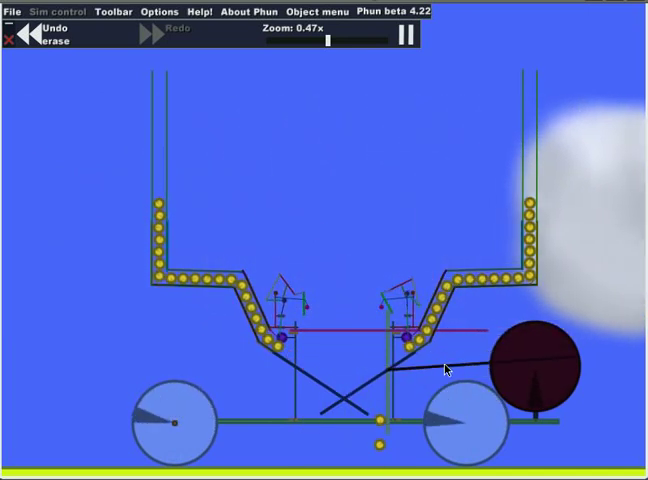
{"action": "left_click_drag", "start_coordinate": [305, 222], "coordinate": [362, 252]}
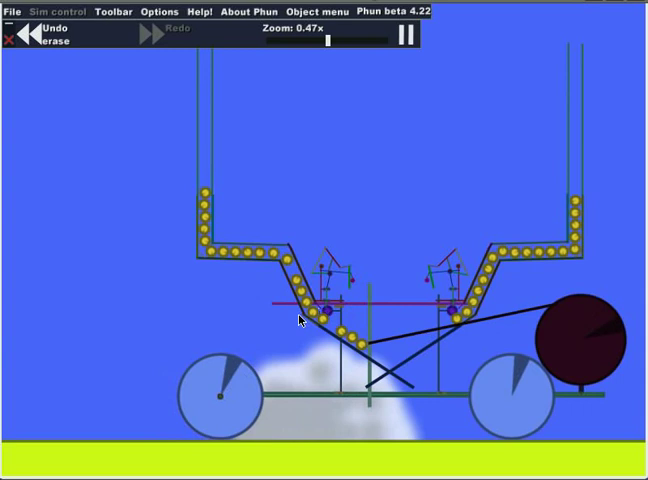
{"action": "scroll", "coordinate": [299, 318], "scroll_direction": "down", "scroll_amount": 3}
- Turn on the drawing toolbar and draw a box that falls to the ground
{"action": "left_click_drag", "start_coordinate": [140, 296], "coordinate": [230, 324]}
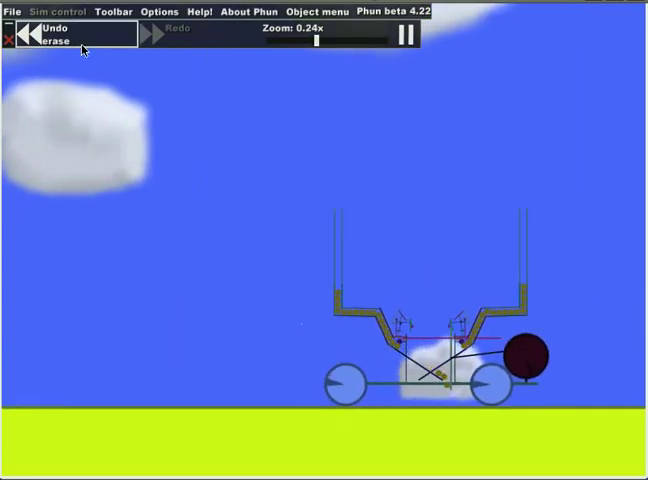
{"action": "left_click", "coordinate": [159, 12]}
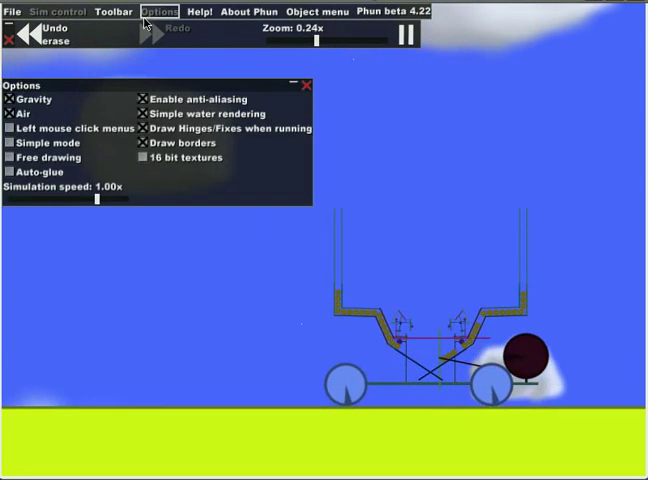
{"action": "left_click", "coordinate": [114, 12]}
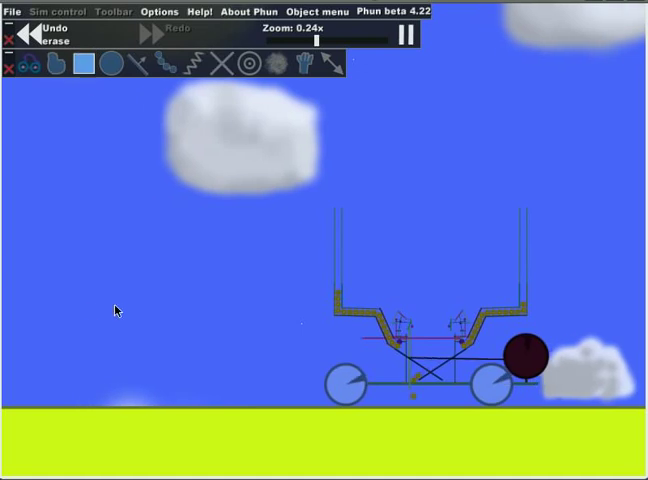
{"action": "left_click_drag", "start_coordinate": [80, 242], "coordinate": [228, 385]}
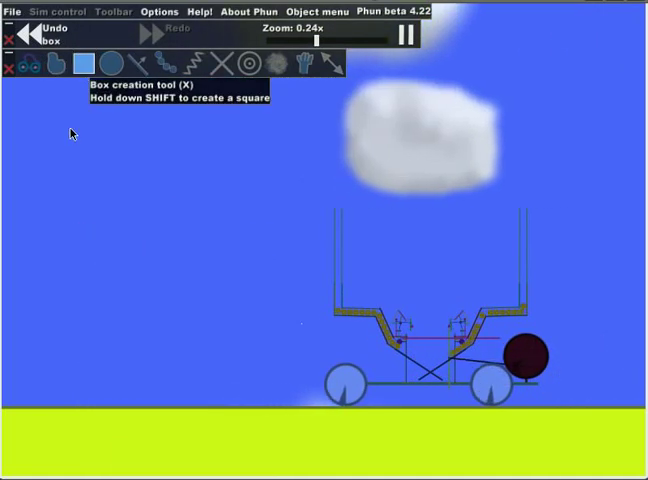
- With the simulation paused, draw a tall box left of the contraption in another collision group, then resume
{"action": "key", "text": "space"}
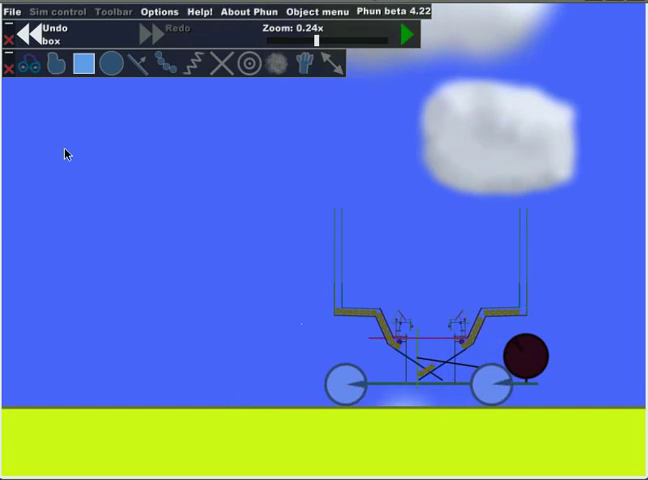
{"action": "left_click_drag", "start_coordinate": [64, 150], "coordinate": [264, 400]}
{"action": "right_click", "coordinate": [217, 347]}
{"action": "left_click", "coordinate": [275, 427]}
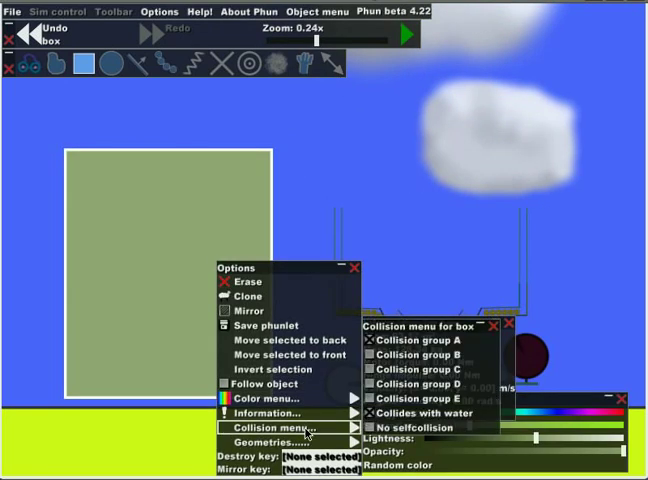
{"action": "left_click", "coordinate": [404, 341]}
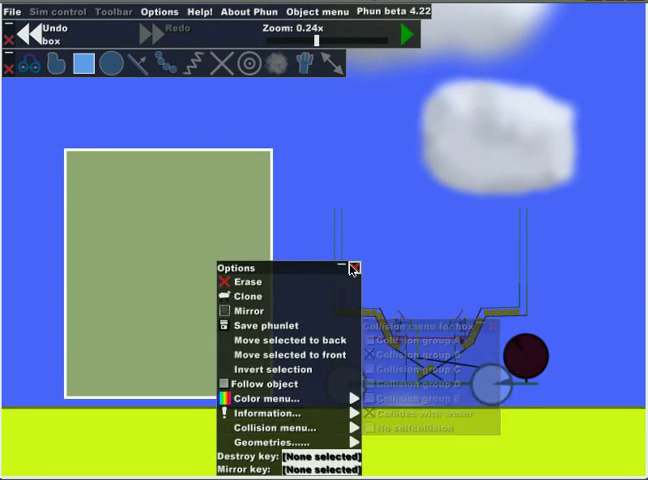
{"action": "left_click", "coordinate": [355, 268]}
{"action": "key", "text": "space"}
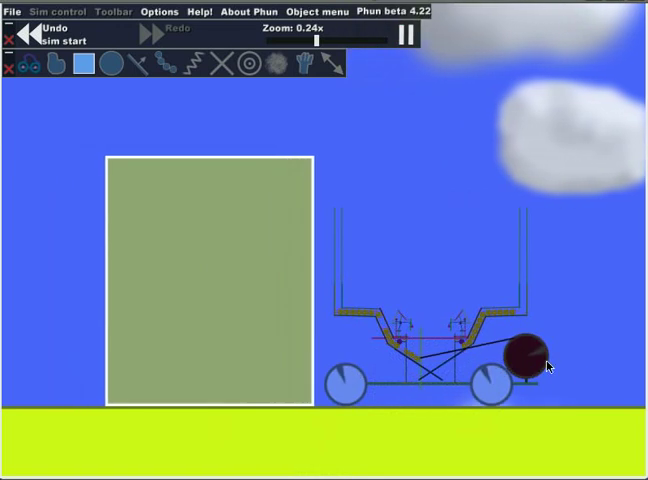
{"action": "scroll", "coordinate": [527, 385], "scroll_direction": "up", "scroll_amount": 3}
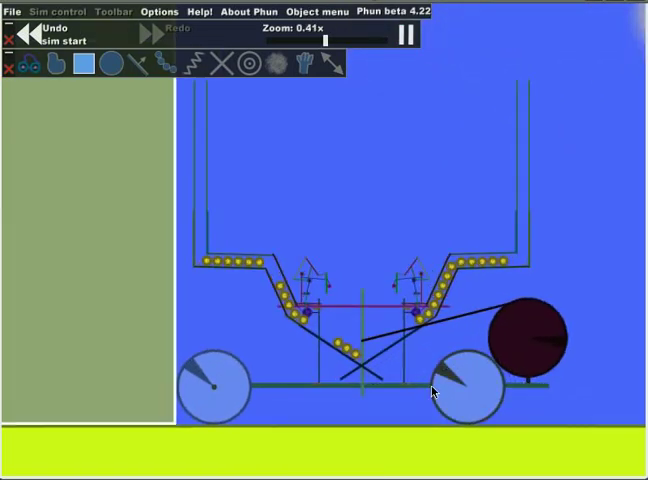
{"action": "scroll", "coordinate": [417, 388], "scroll_direction": "up", "scroll_amount": 1}
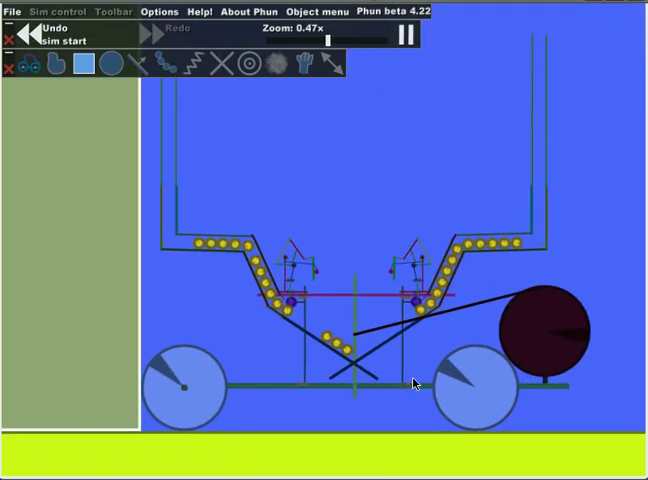
{"action": "scroll", "coordinate": [417, 388], "scroll_direction": "down", "scroll_amount": 1}
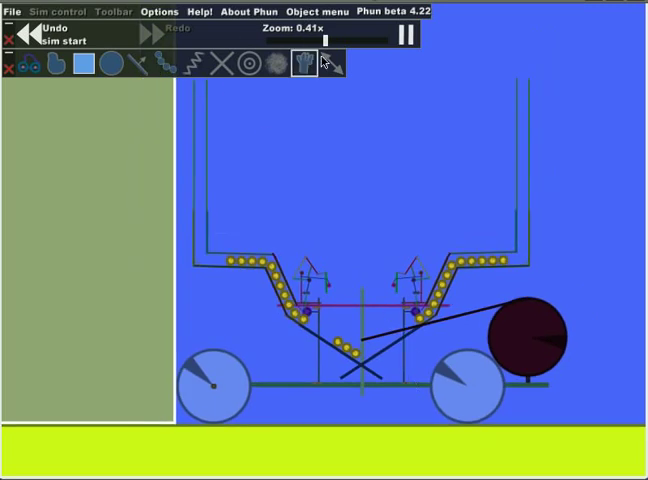
- Drag the contraption rightward, then erase the green box with Delete
{"action": "mouse_move", "coordinate": [529, 315]}
{"action": "left_mouse_down"}
{"action": "mouse_move", "coordinate": [567, 313]}
{"action": "mouse_move", "coordinate": [562, 326]}
{"action": "left_mouse_up"}
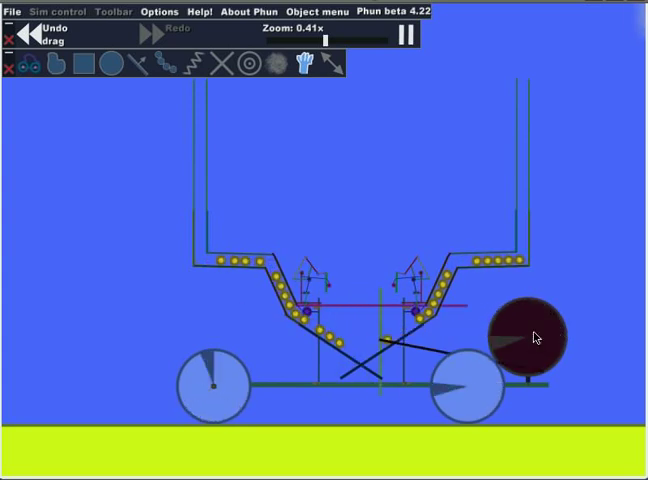
{"action": "scroll", "coordinate": [536, 337], "scroll_direction": "down", "scroll_amount": 2}
{"action": "scroll", "coordinate": [520, 330], "scroll_direction": "down", "scroll_amount": 2}
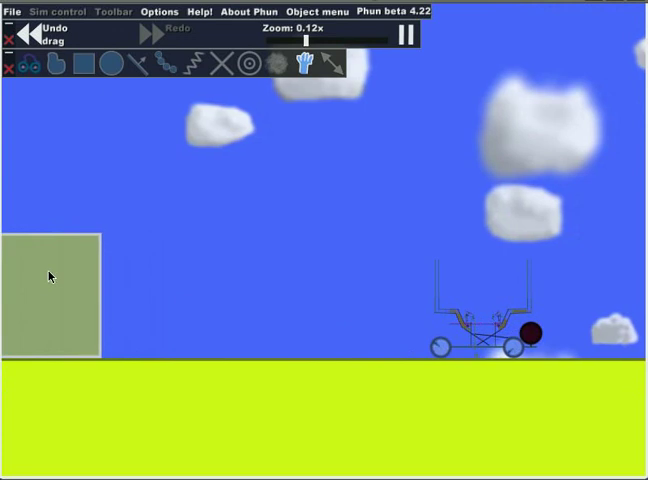
{"action": "key", "text": "Delete"}
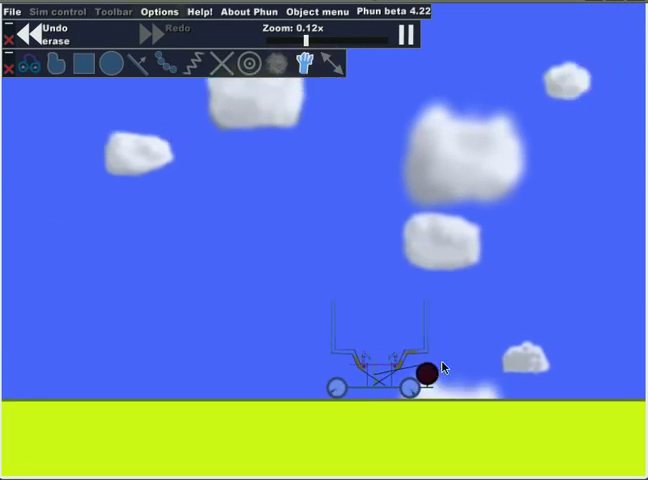
{"action": "scroll", "coordinate": [445, 385], "scroll_direction": "up", "scroll_amount": 2}
{"action": "scroll", "coordinate": [410, 400], "scroll_direction": "up", "scroll_amount": 1}
{"action": "scroll", "coordinate": [400, 395], "scroll_direction": "up", "scroll_amount": 2}
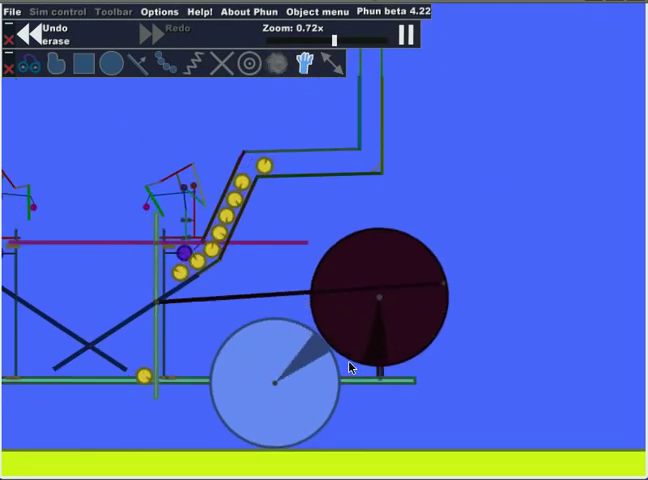
{"action": "scroll", "coordinate": [112, 124], "scroll_direction": "down", "scroll_amount": 1}
{"action": "left_click_drag", "start_coordinate": [170, 135], "coordinate": [400, 210]}
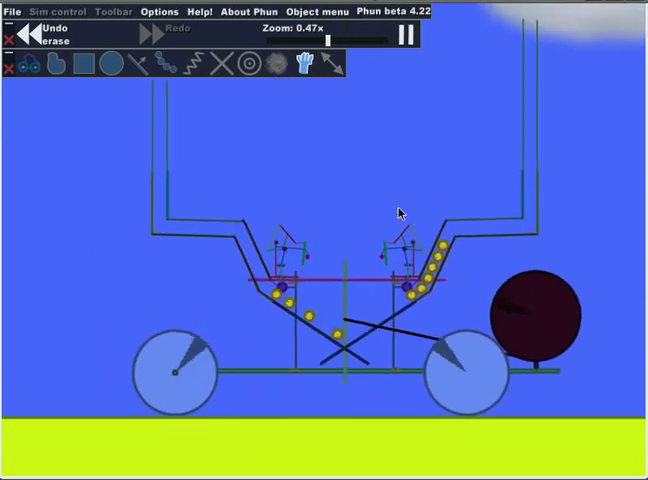
{"action": "scroll", "coordinate": [400, 212], "scroll_direction": "down", "scroll_amount": 1}
{"action": "left_click_drag", "start_coordinate": [390, 179], "coordinate": [280, 230]}
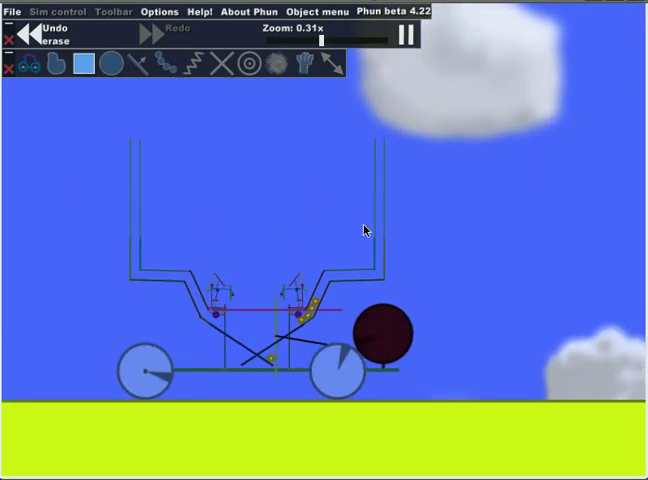
{"action": "scroll", "coordinate": [341, 244], "scroll_direction": "up", "scroll_amount": 1}
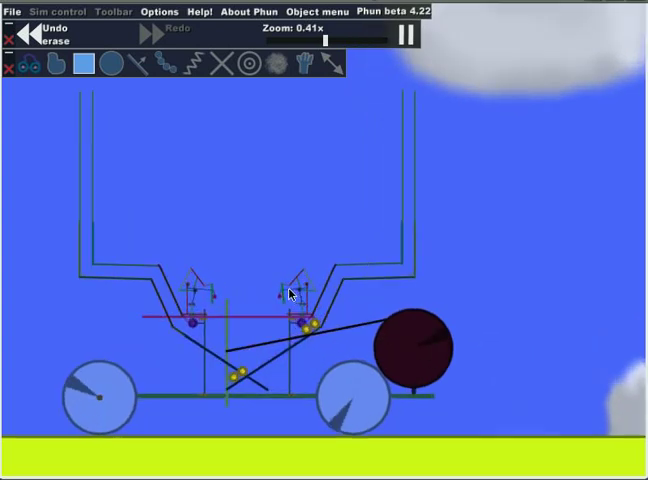
{"action": "scroll", "coordinate": [295, 290], "scroll_direction": "up", "scroll_amount": 2}
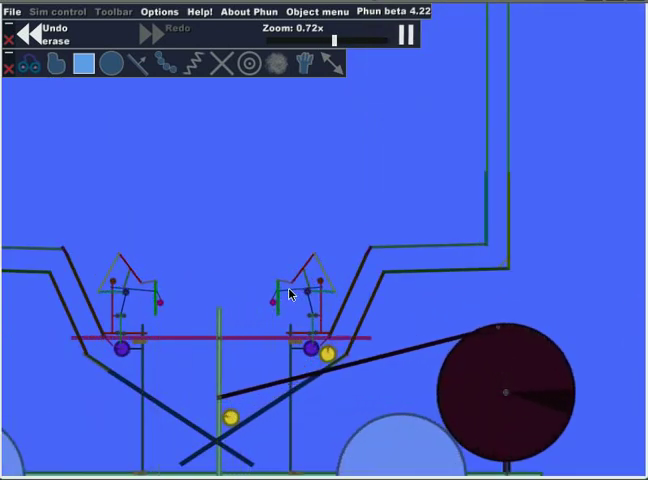
{"action": "scroll", "coordinate": [289, 293], "scroll_direction": "up", "scroll_amount": 1}
{"action": "scroll", "coordinate": [335, 385], "scroll_direction": "up", "scroll_amount": 2}
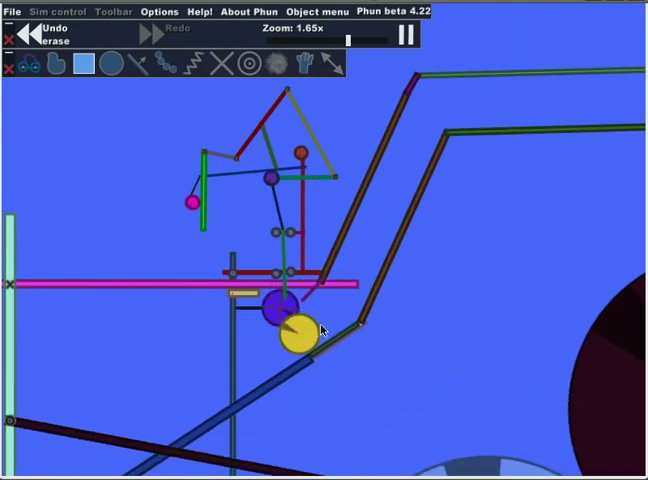
{"action": "scroll", "coordinate": [320, 330], "scroll_direction": "down", "scroll_amount": 2}
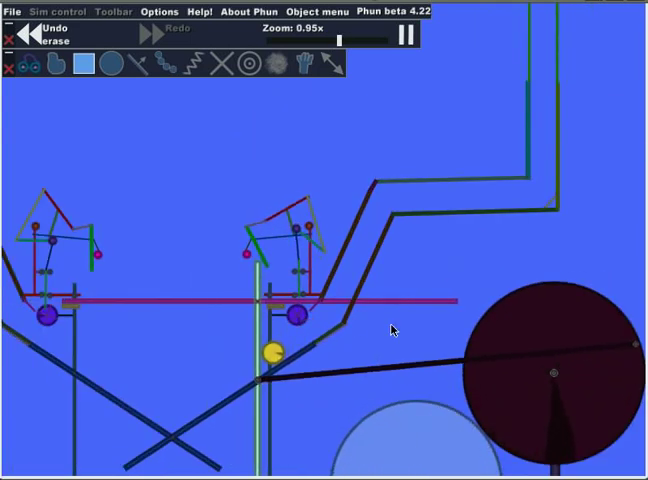
{"action": "scroll", "coordinate": [391, 330], "scroll_direction": "down", "scroll_amount": 3}
{"action": "scroll", "coordinate": [391, 330], "scroll_direction": "down", "scroll_amount": 1}
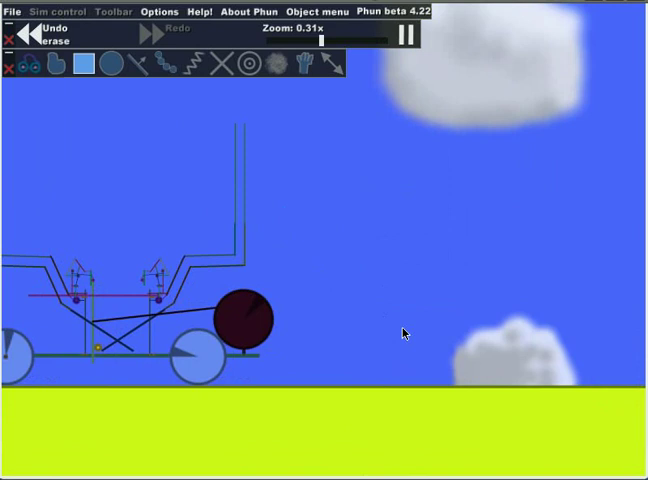
{"action": "left_click_drag", "start_coordinate": [520, 347], "coordinate": [577, 357]}
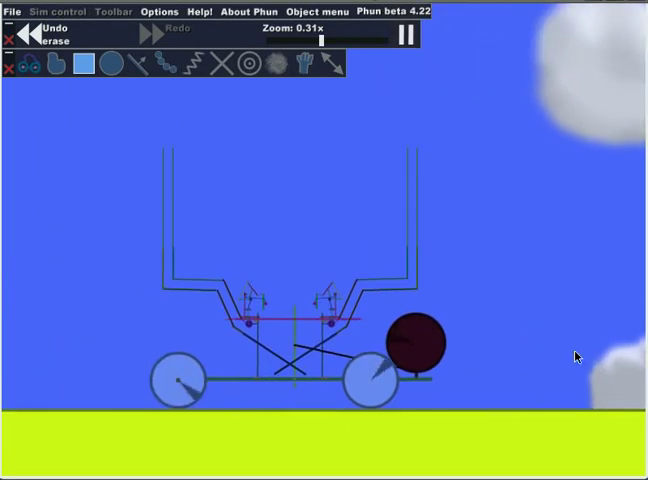